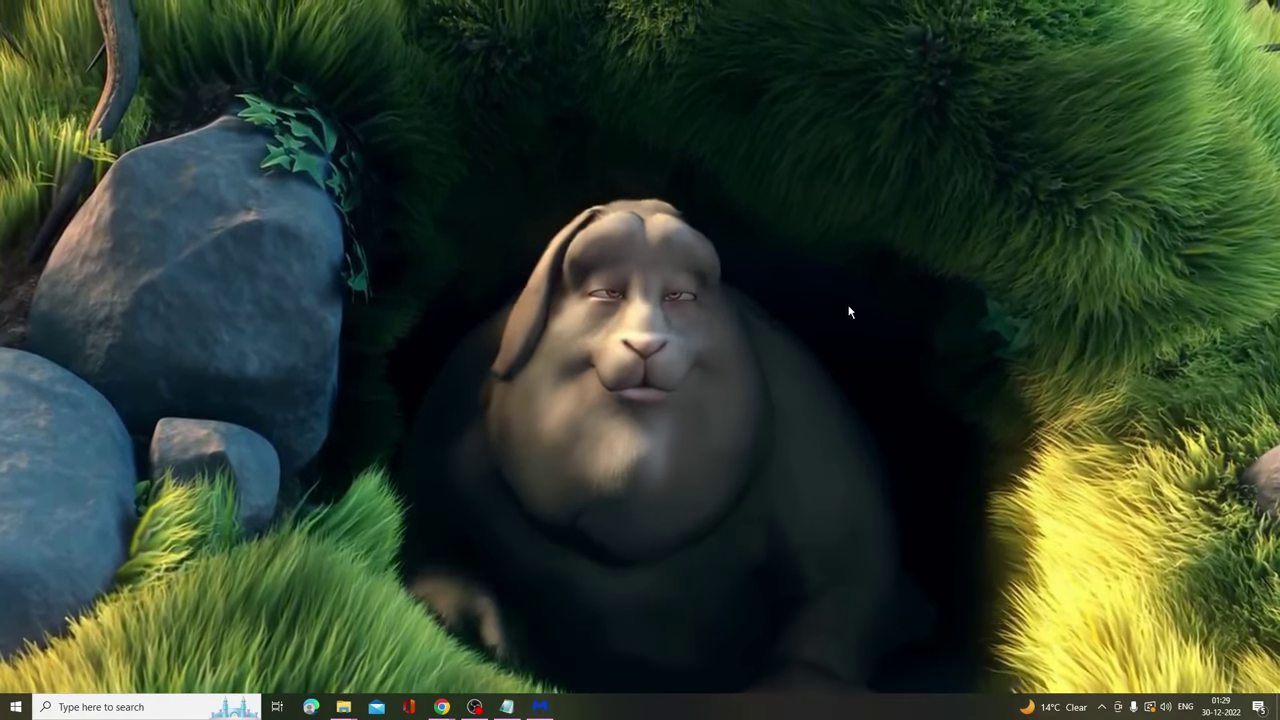
Search Windows for cleanmgr, open Disk Cleanup for drive C: and move its window to the middle of the desktop.
left_click(201, 707)
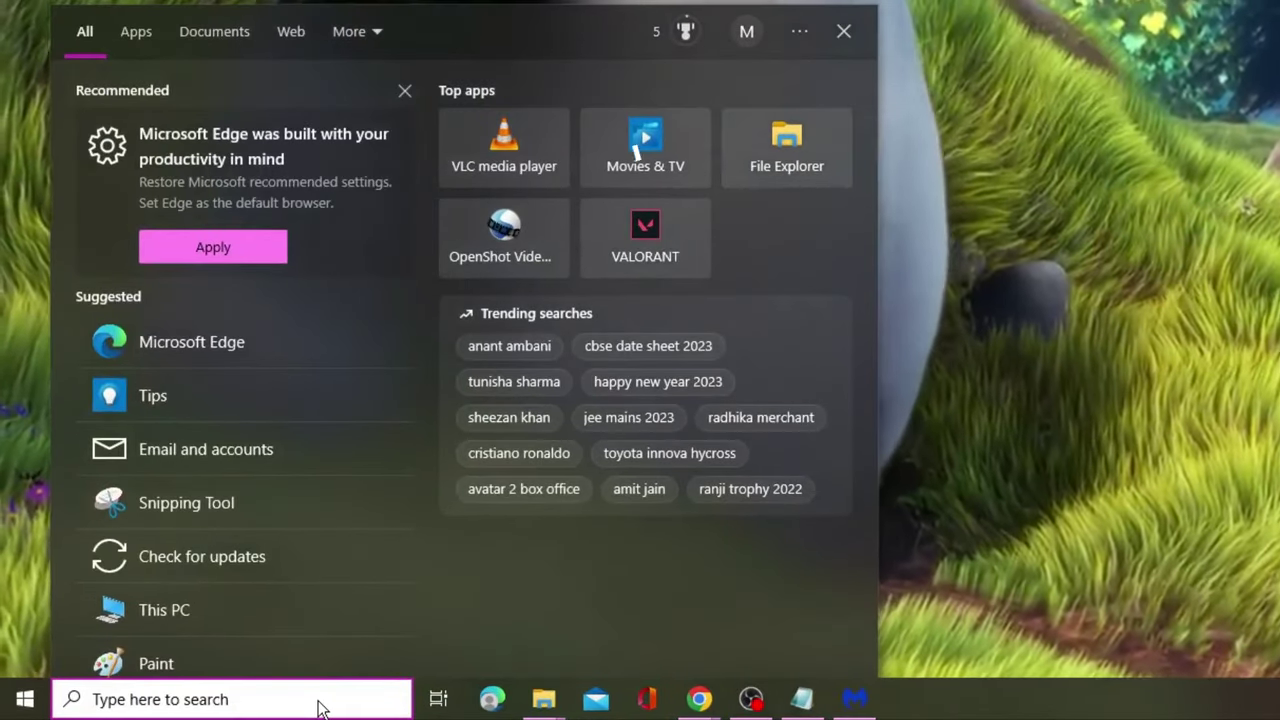
type("cleanmgr")
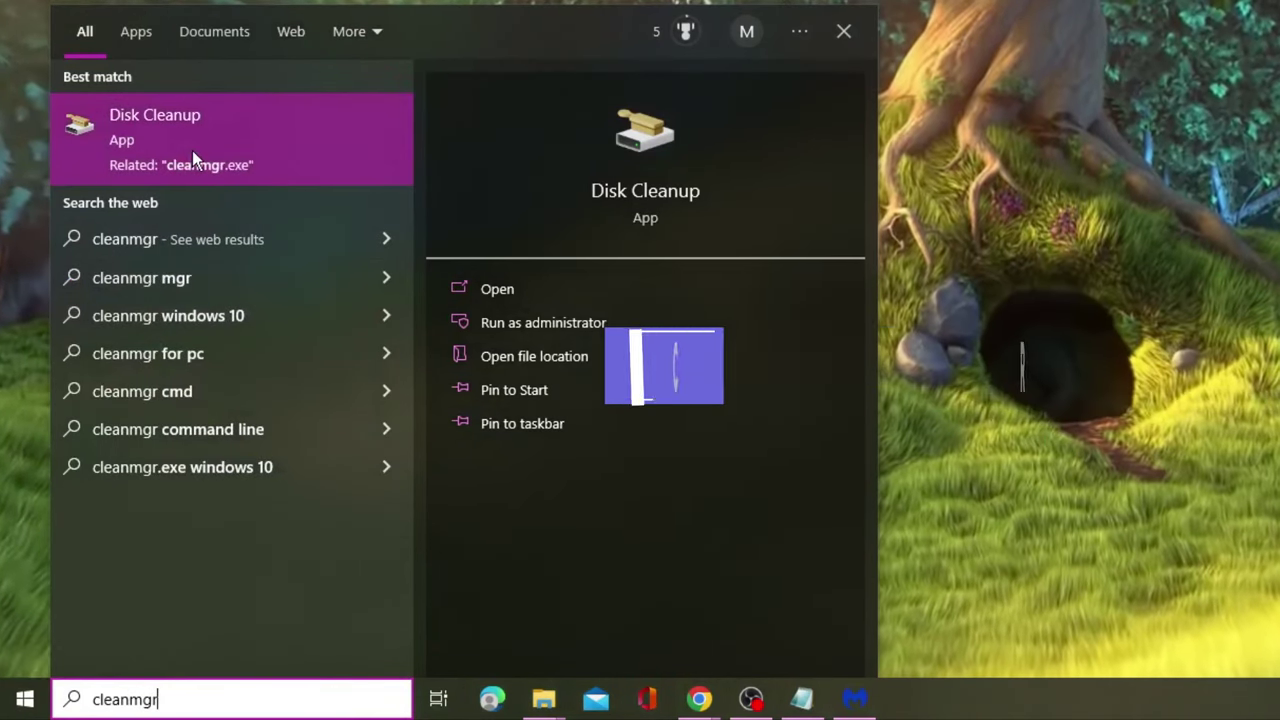
left_click(206, 138)
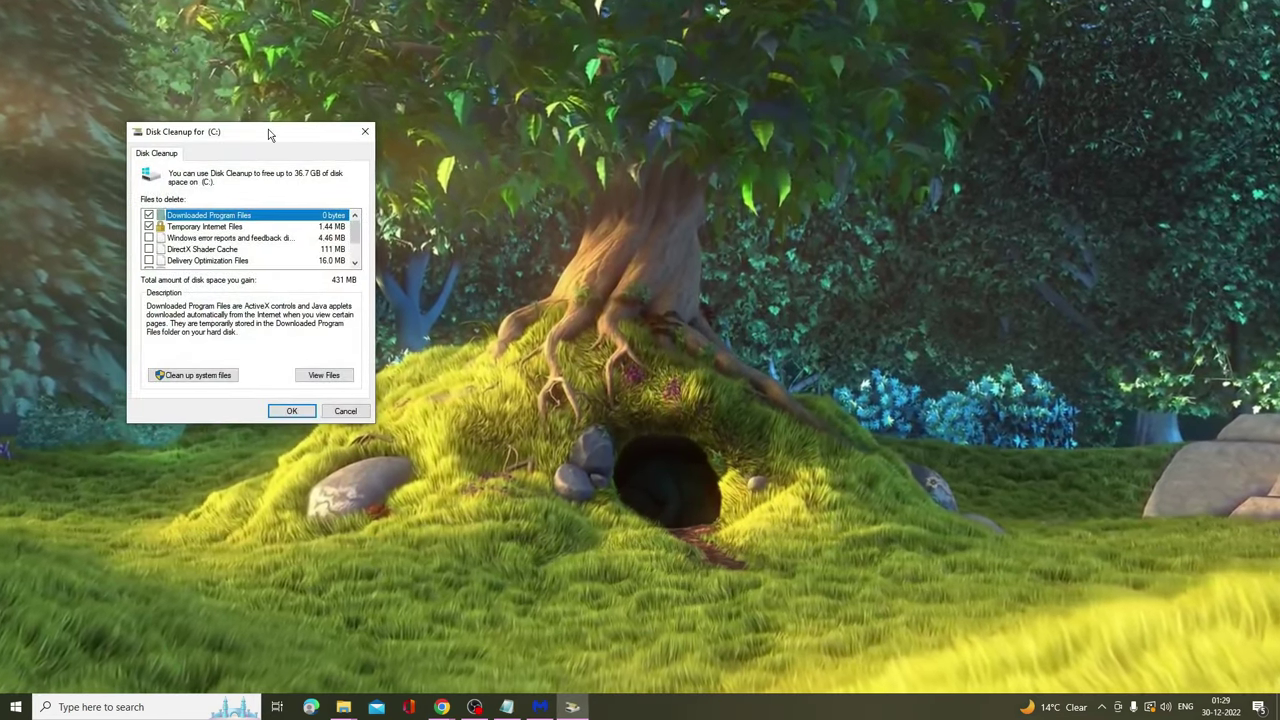
left_click_drag(346, 131, 645, 255)
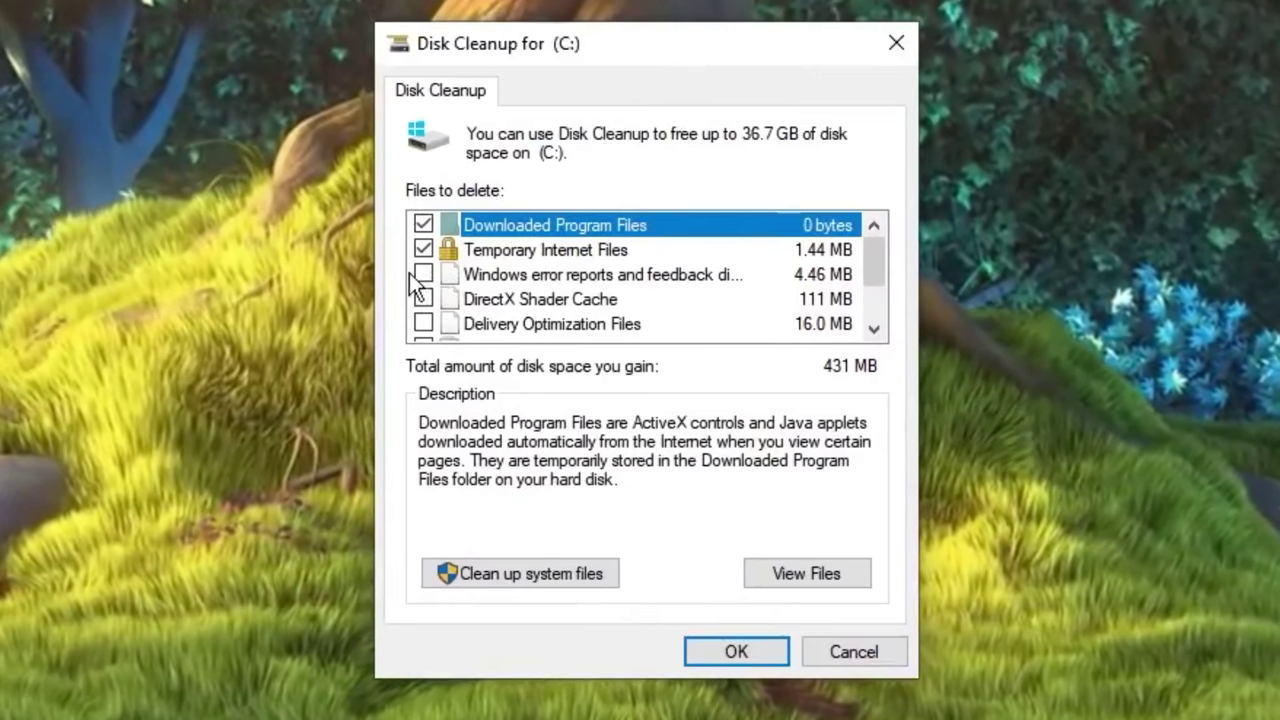
Mark Windows error reports, DirectX Shader Cache, Delivery Optimization Files, Recycle Bin and Temporary files for deletion, and close Disk Cleanup without running it.
left_click(422, 275)
left_click(424, 298)
left_click(428, 322)
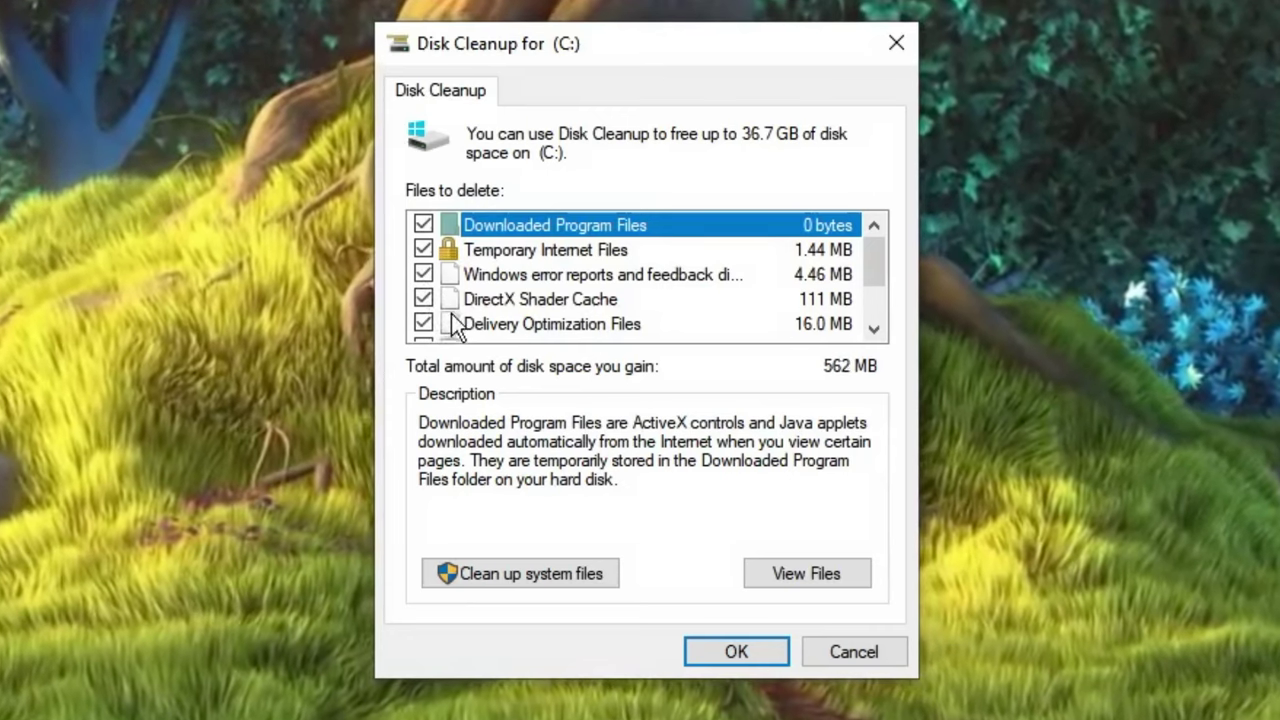
scroll(453, 320, "down", 1)
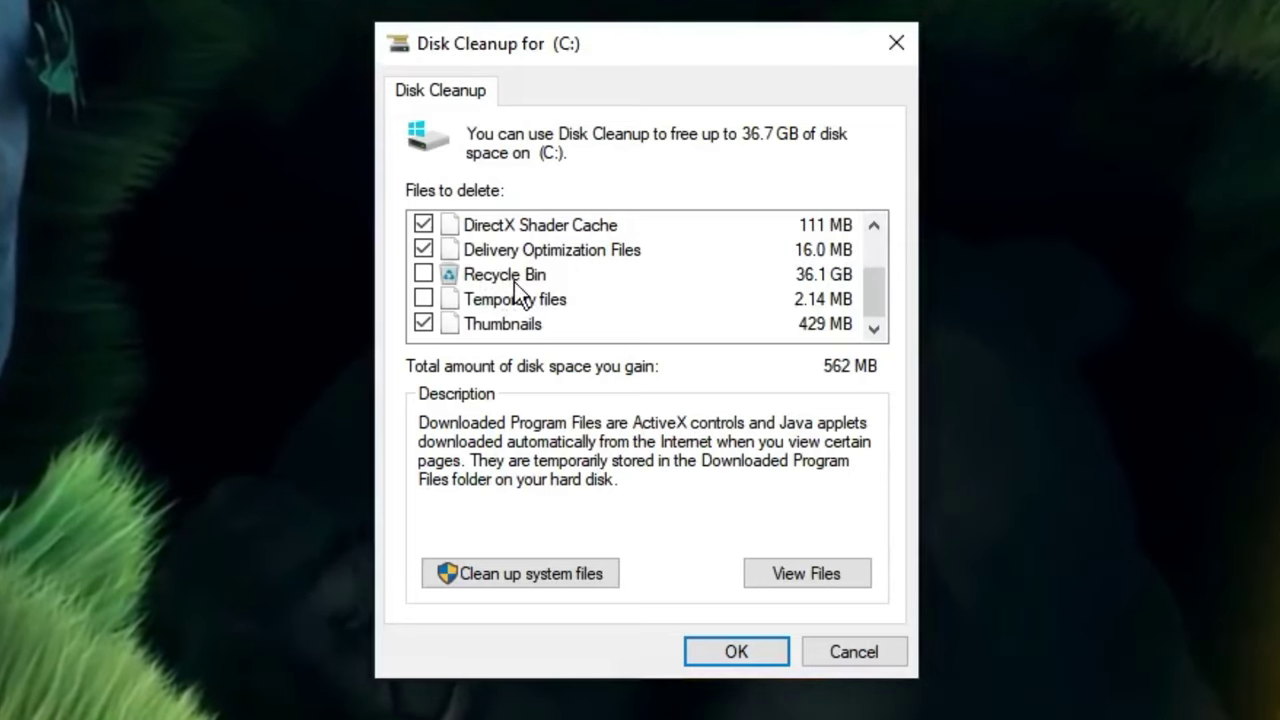
left_click(431, 280)
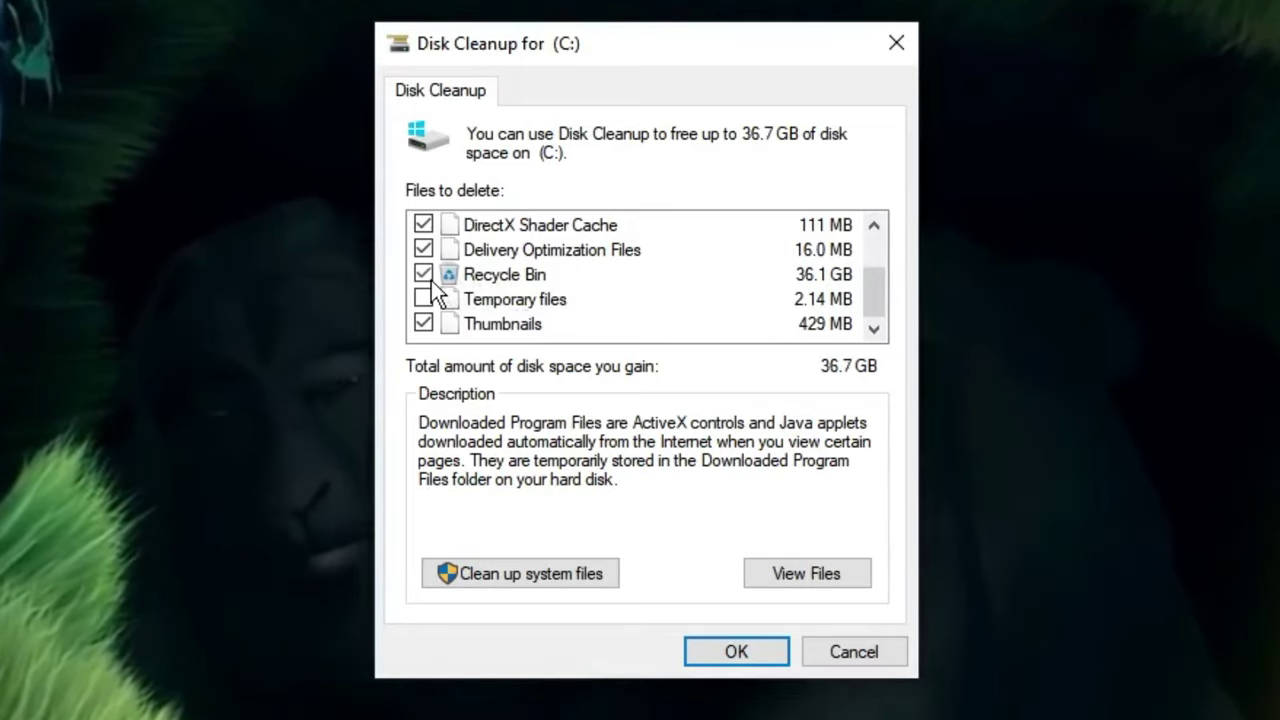
left_click(427, 298)
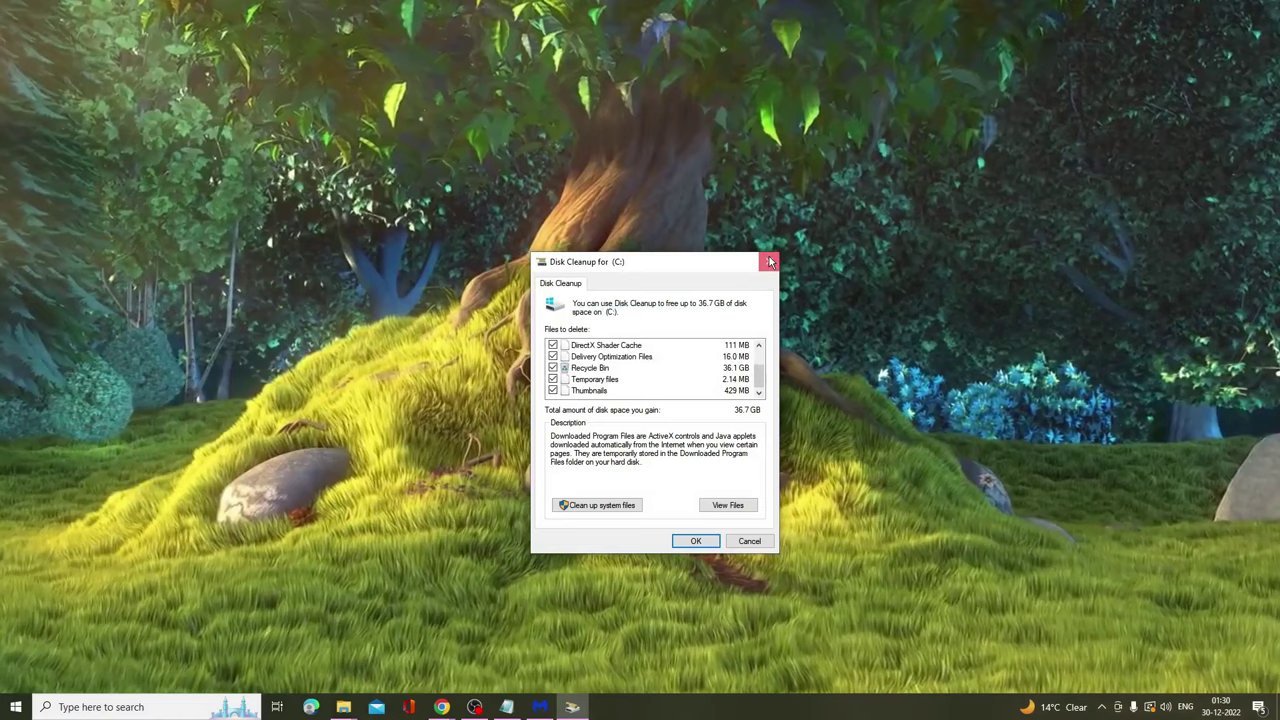
left_click(769, 261)
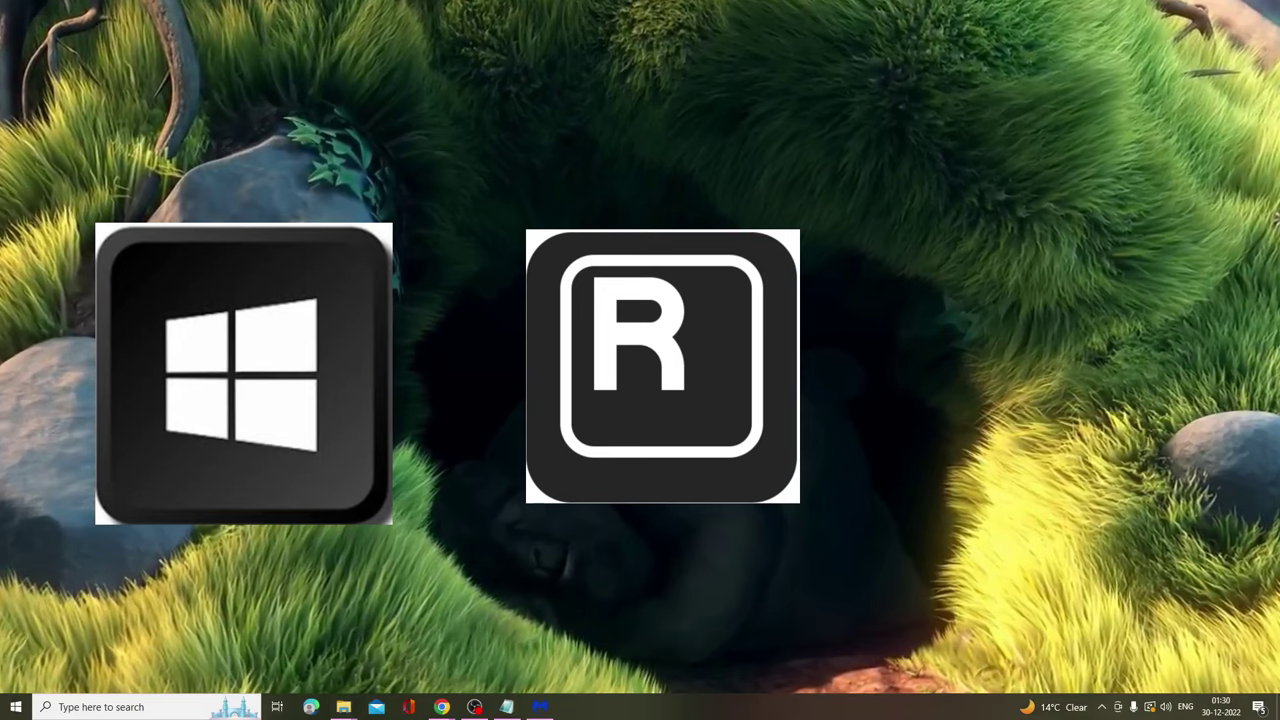
Open the Windows Temp folder by running temp, delete all its items with administrator permission, cancel on folders in use and close the folder.
key("super+r")
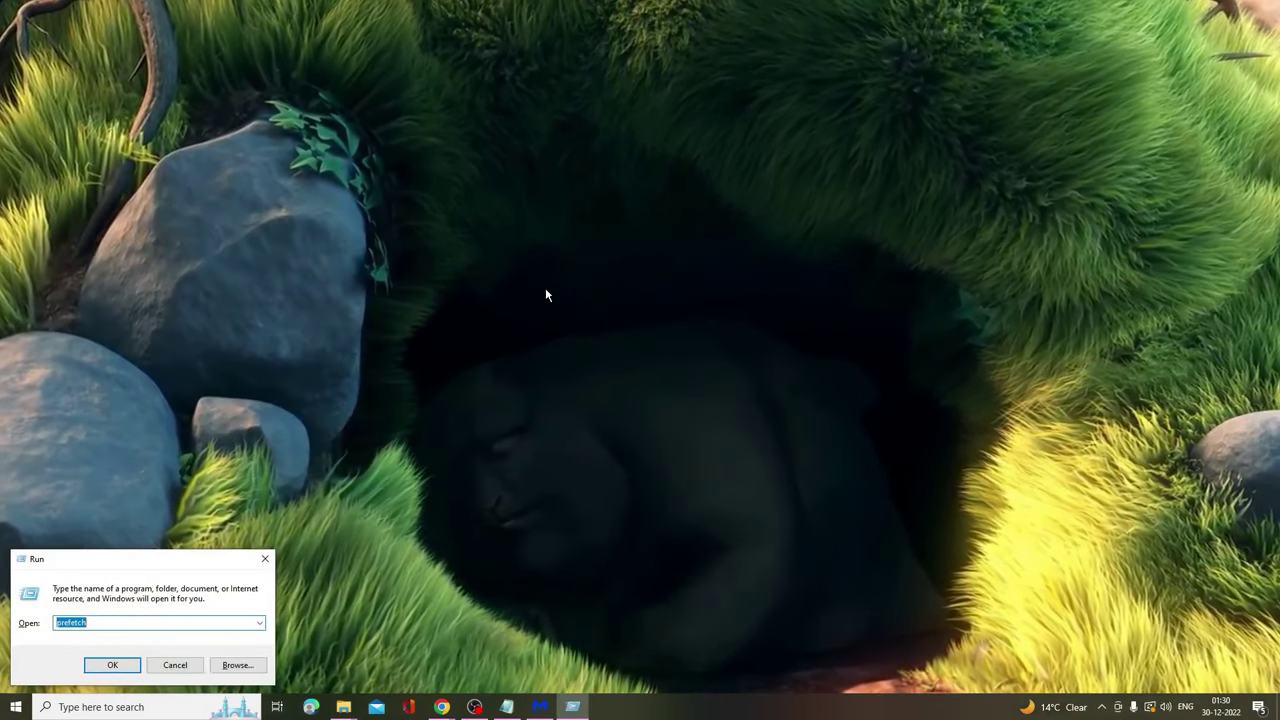
type("temp")
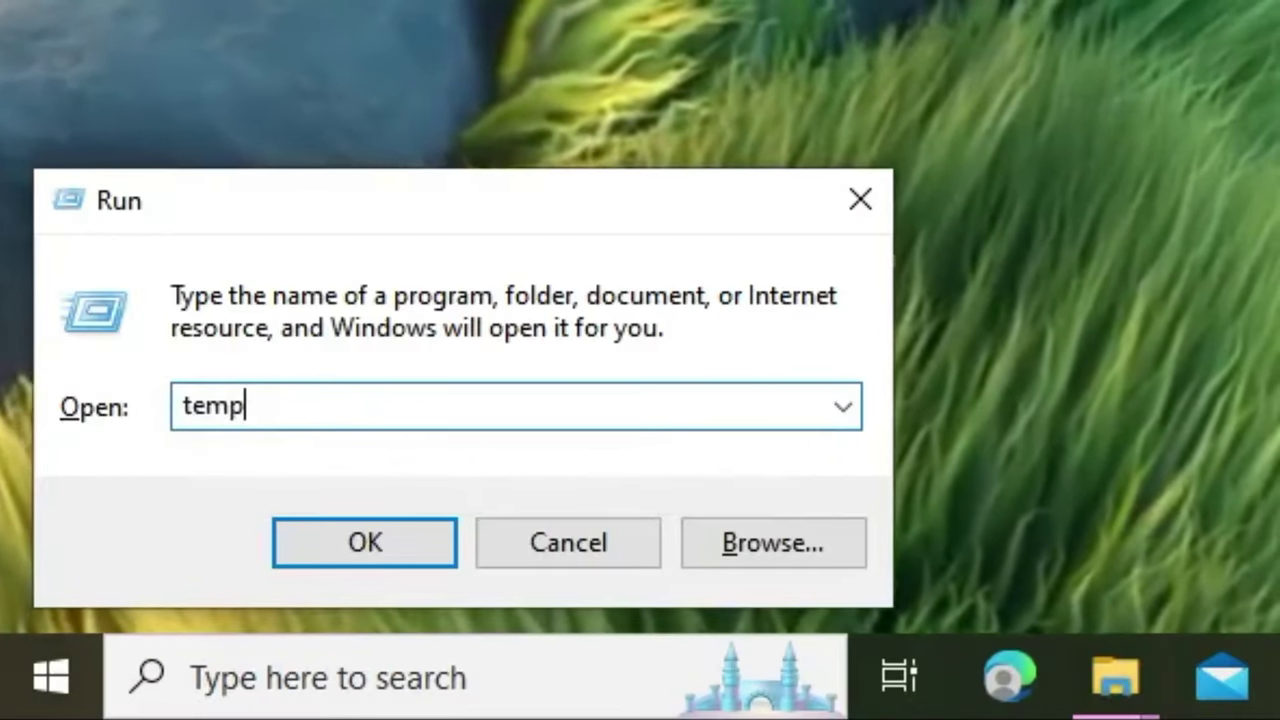
key("Return")
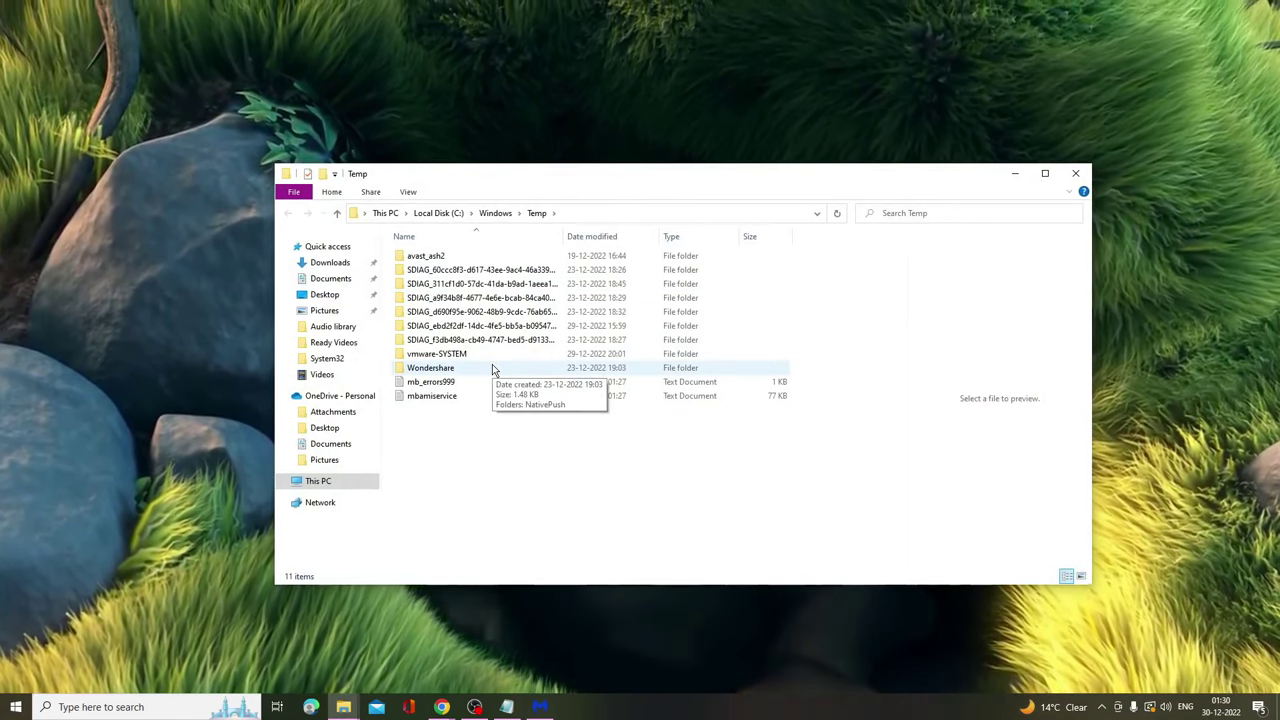
key("ctrl+a")
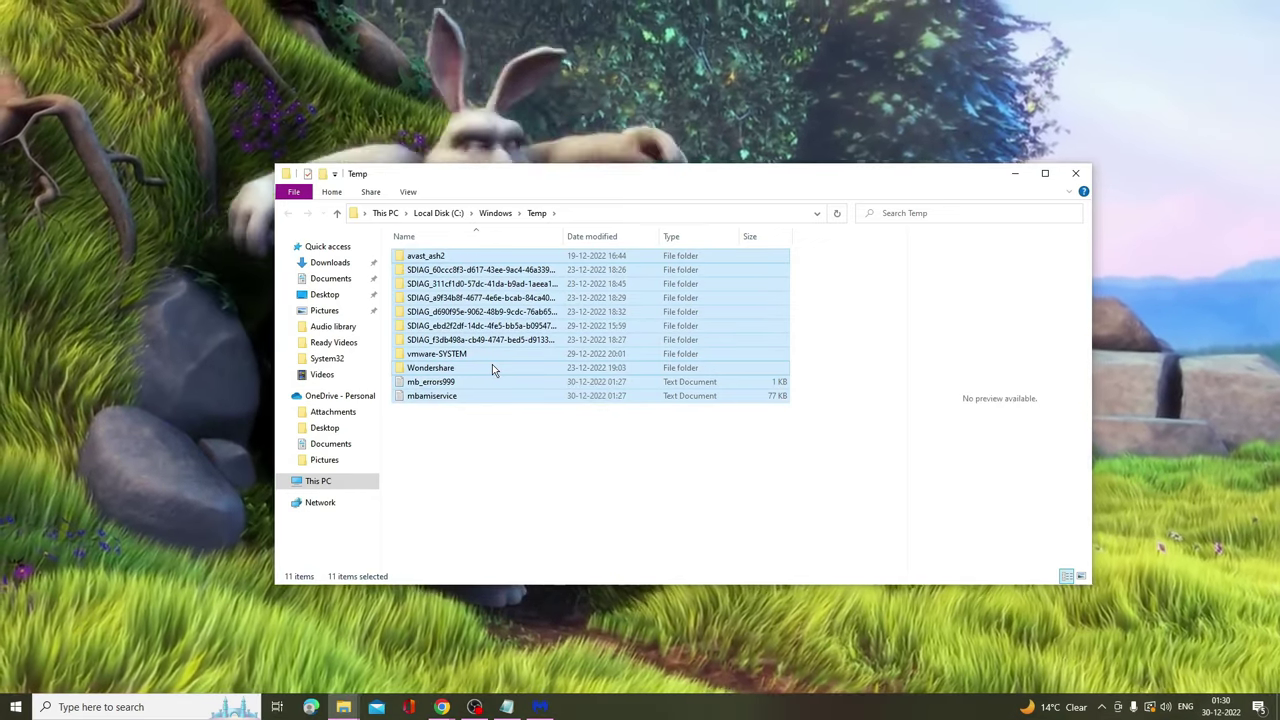
key("Delete")
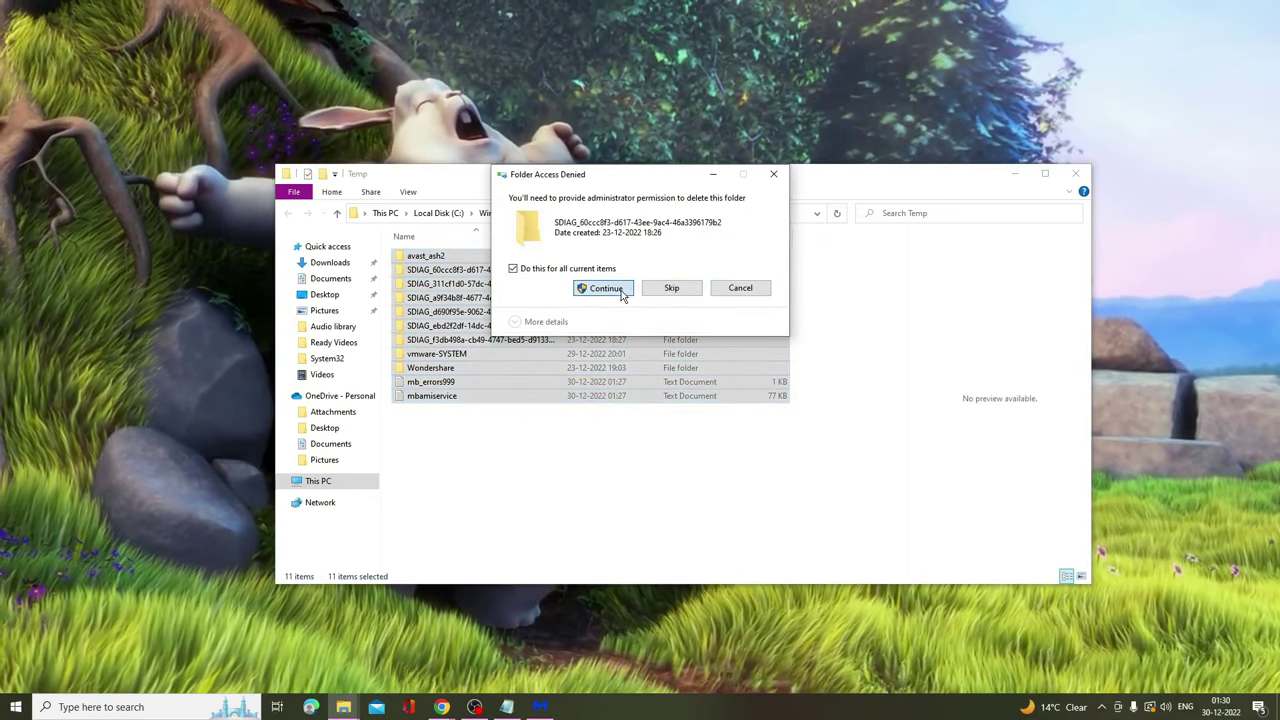
left_click(615, 288)
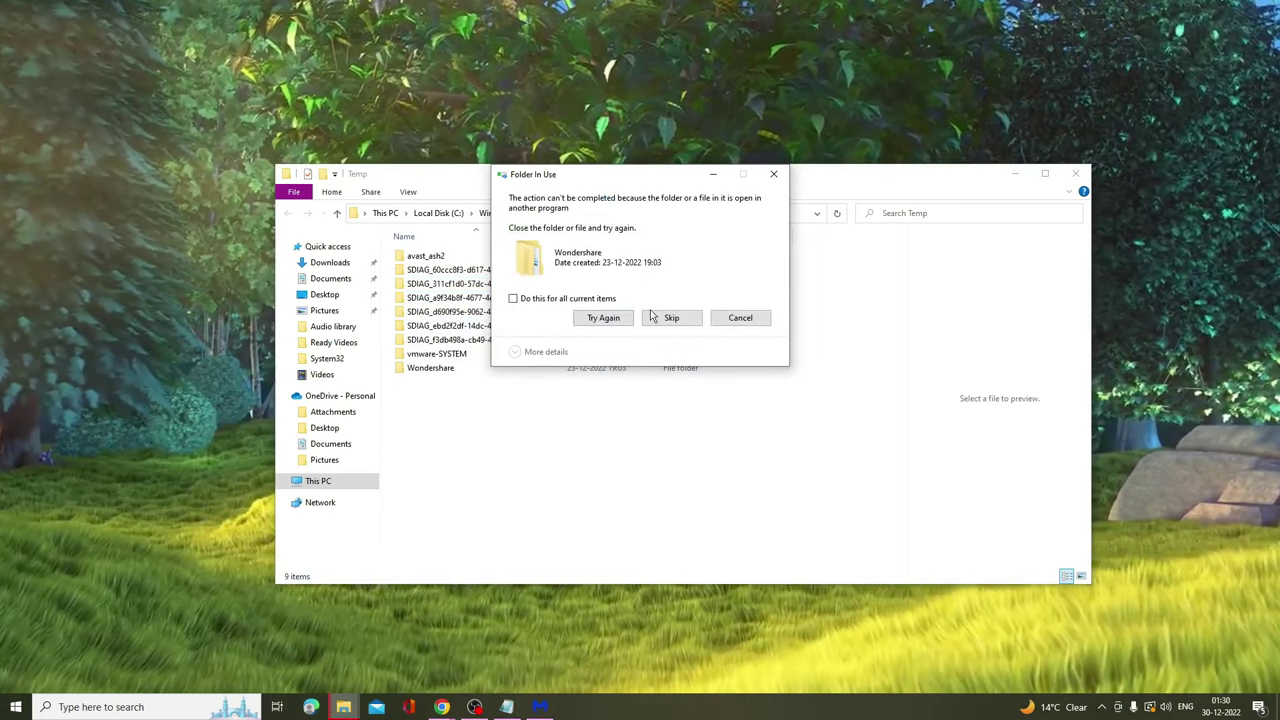
left_click(740, 318)
key("alt+F4")
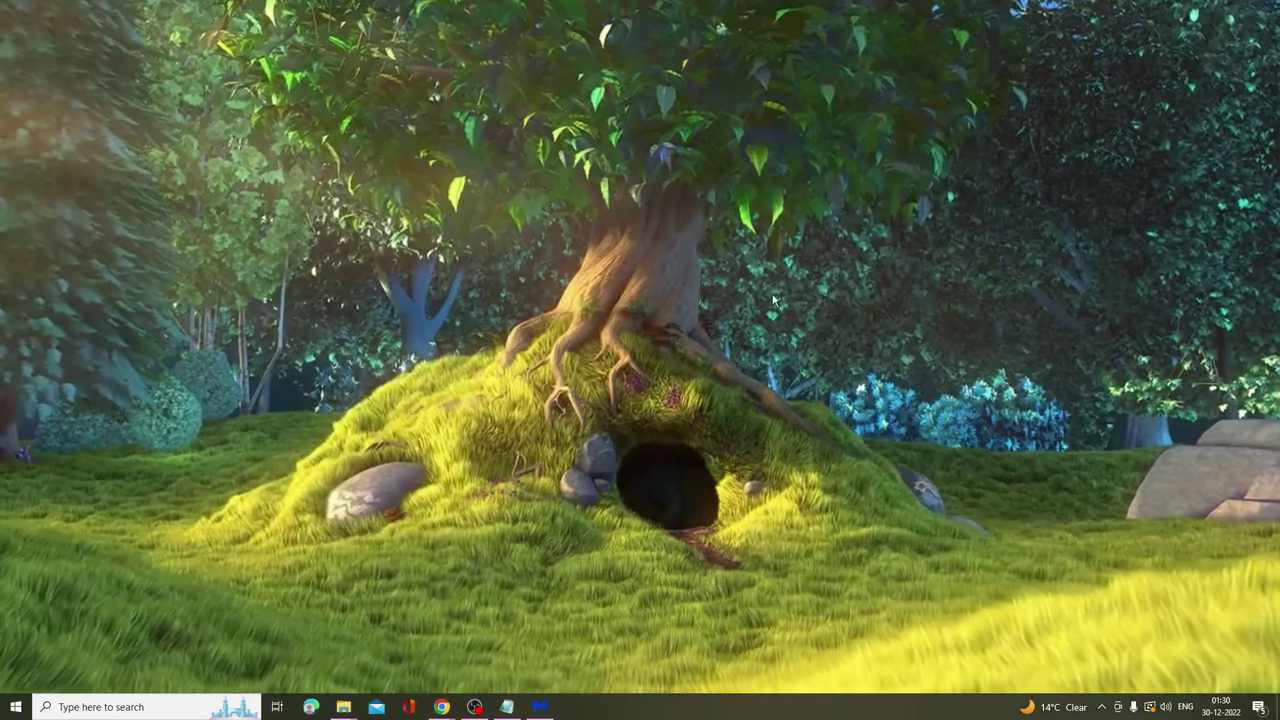
Open the user's local Temp folder by running %temp%, delete all its items and close the folder.
key("super+r")
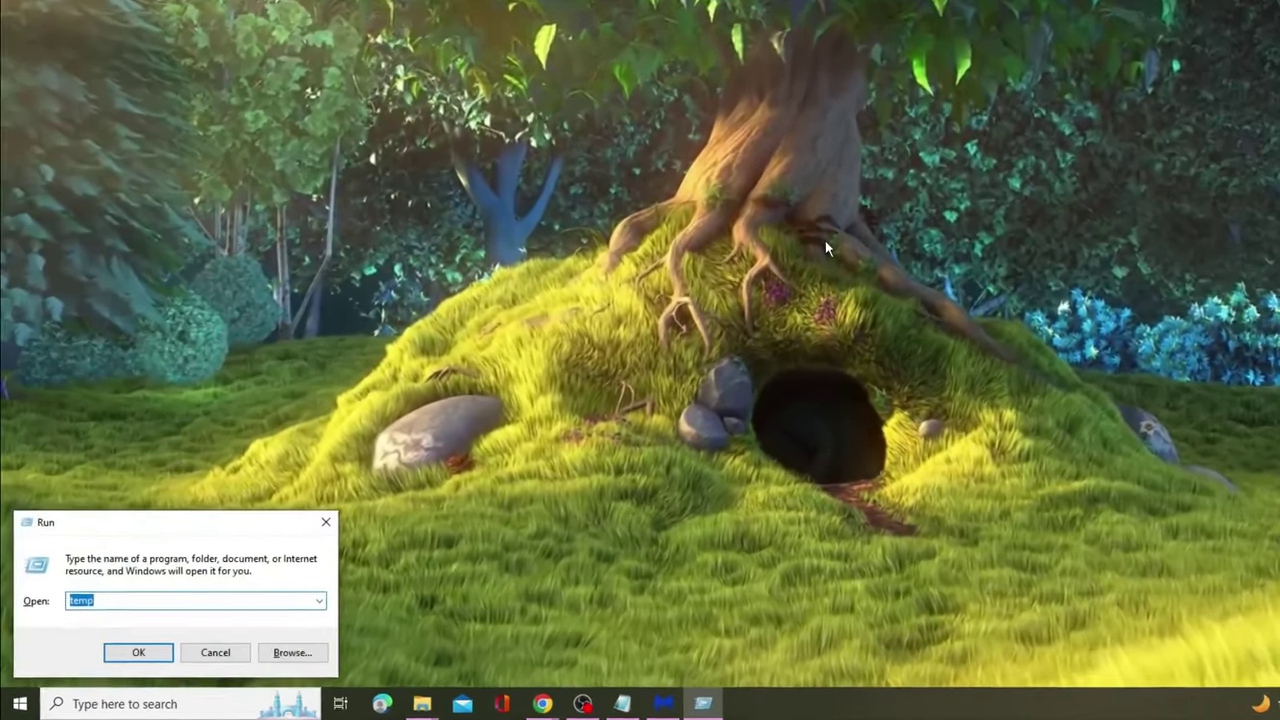
type("%temp%")
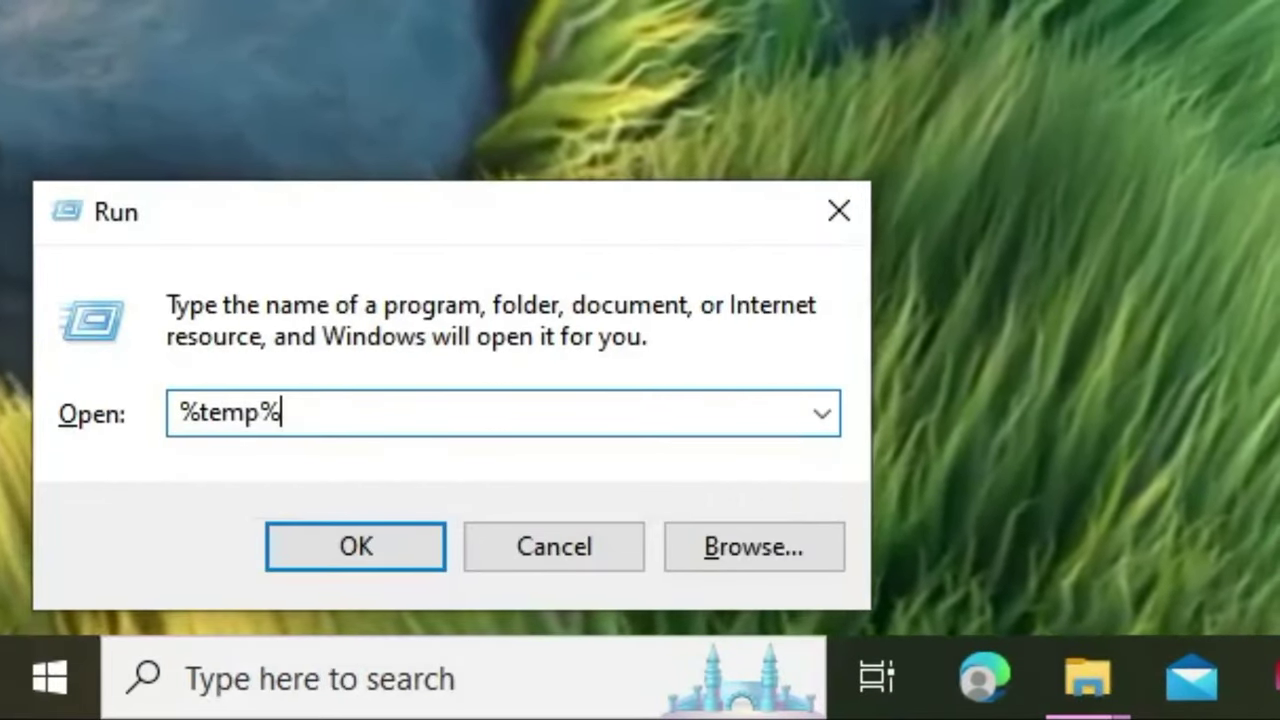
key("Return")
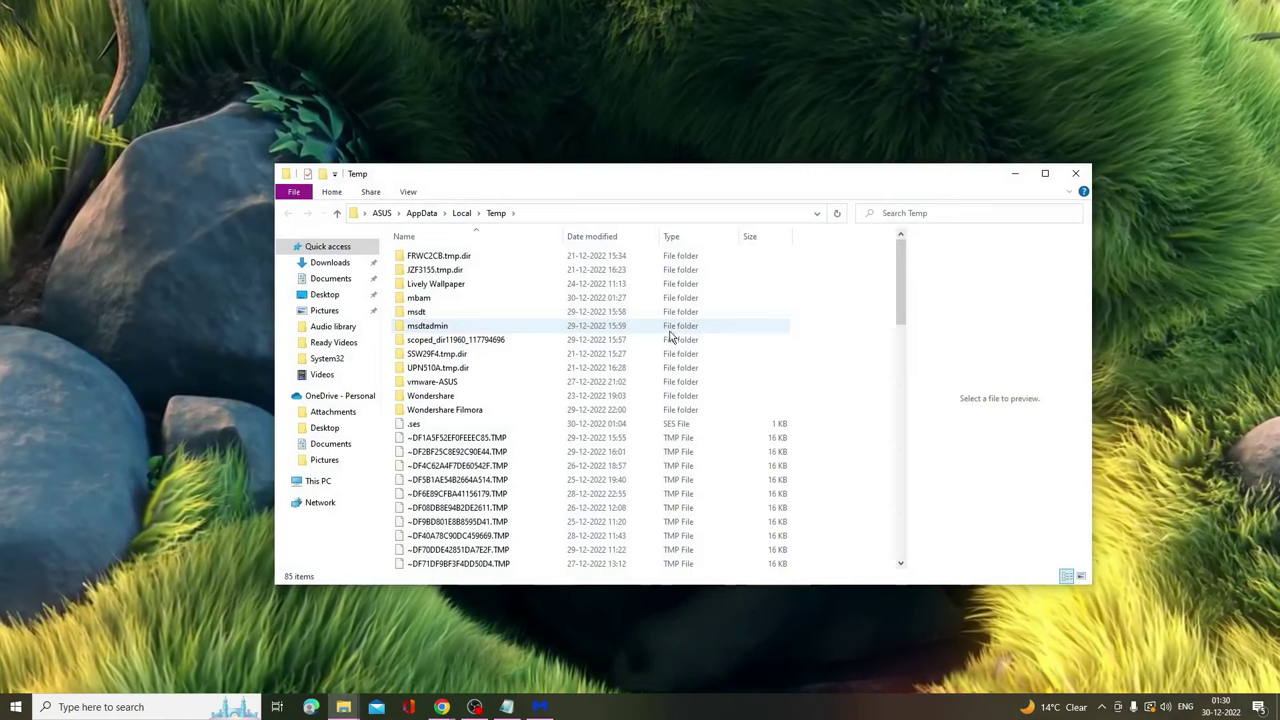
key("ctrl+a")
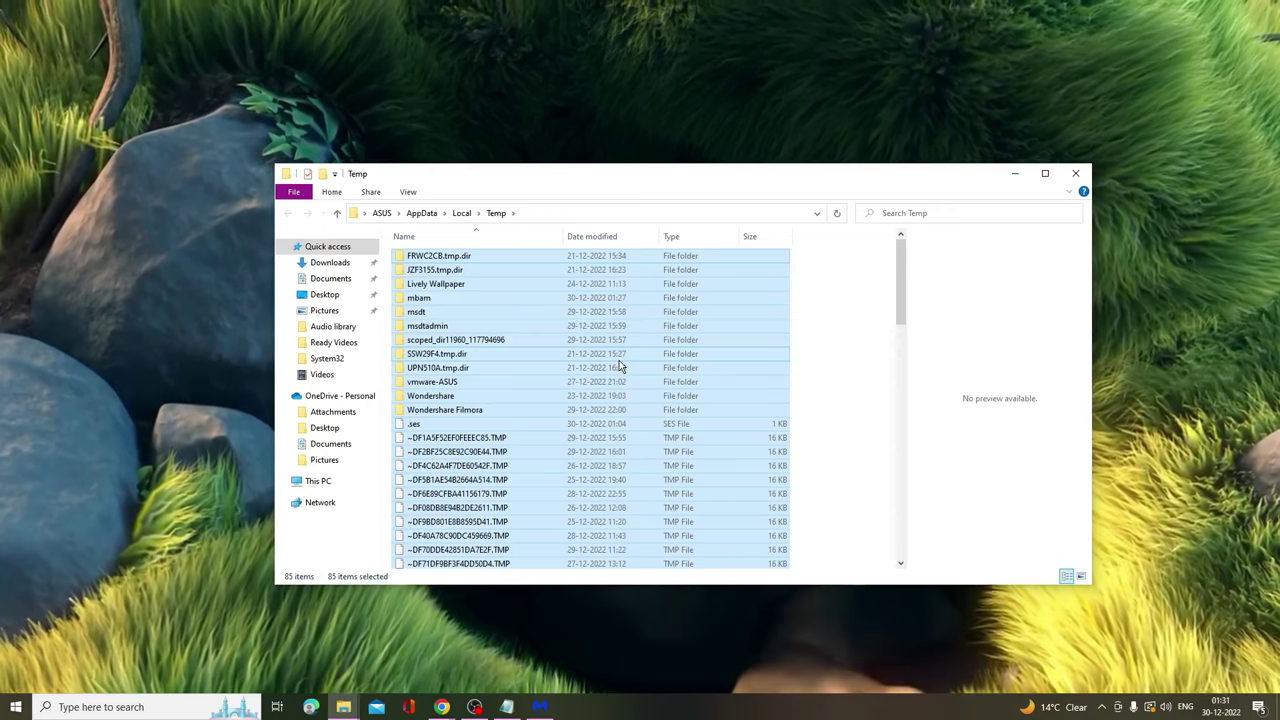
key("Delete")
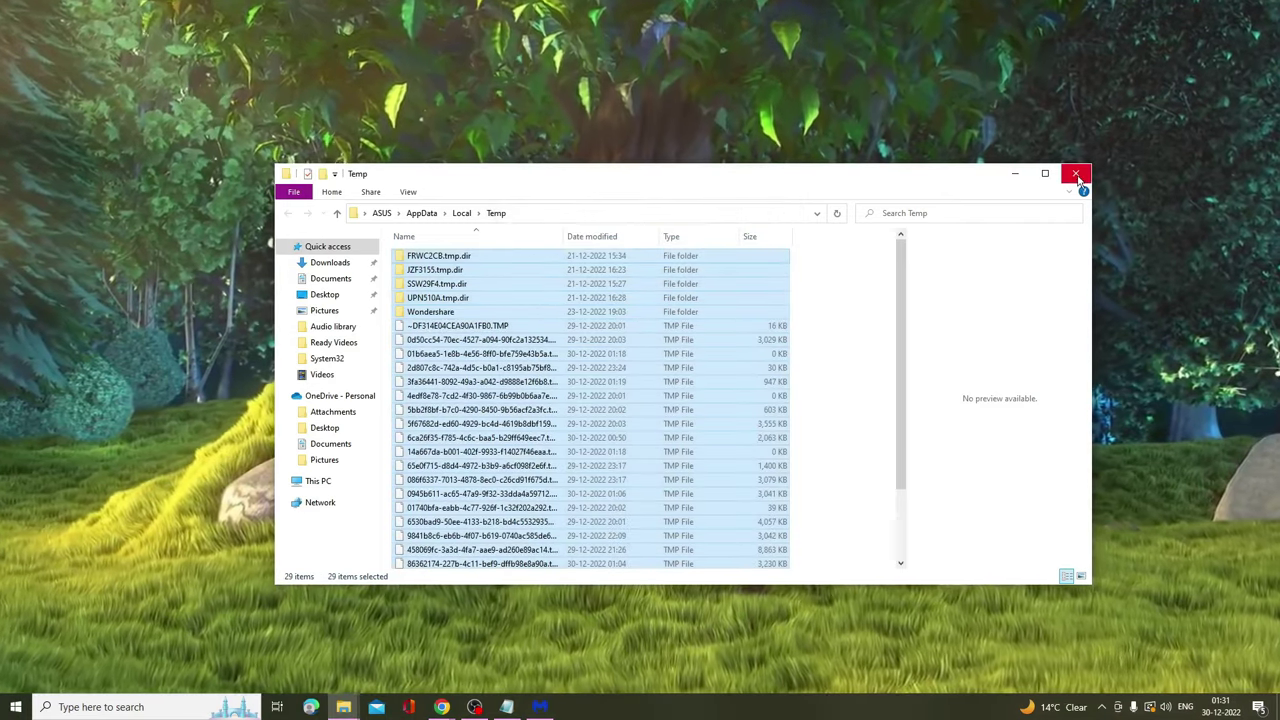
left_click(1076, 176)
Open the Windows prefetch folder by running prefetch, delete all its files while skipping every file in use, and close the folder.
key("super+r")
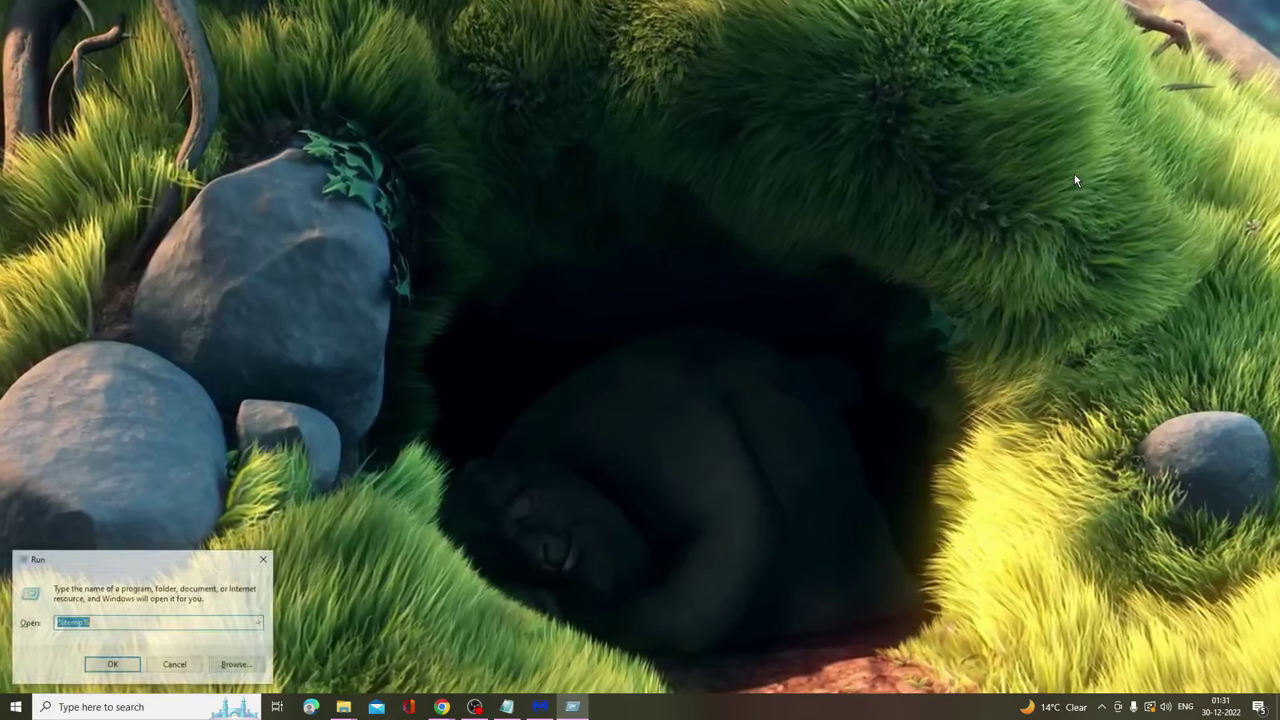
type("pr")
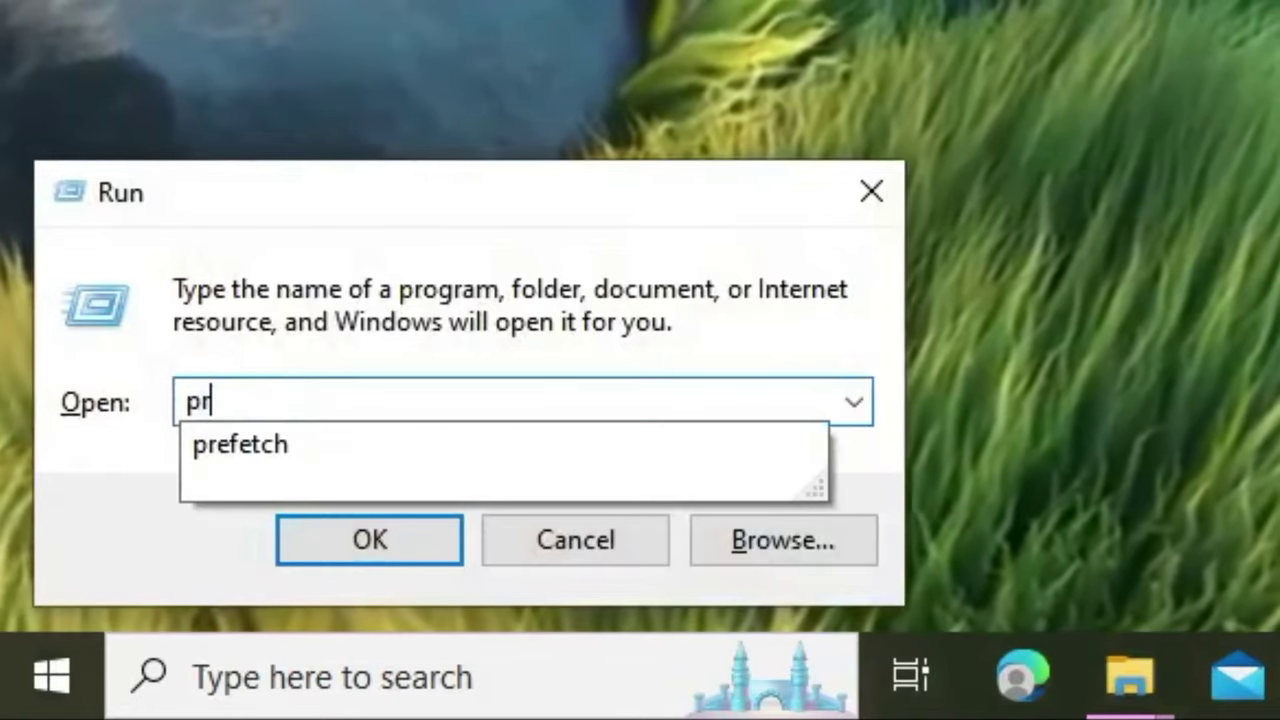
type("efetch")
key("Return")
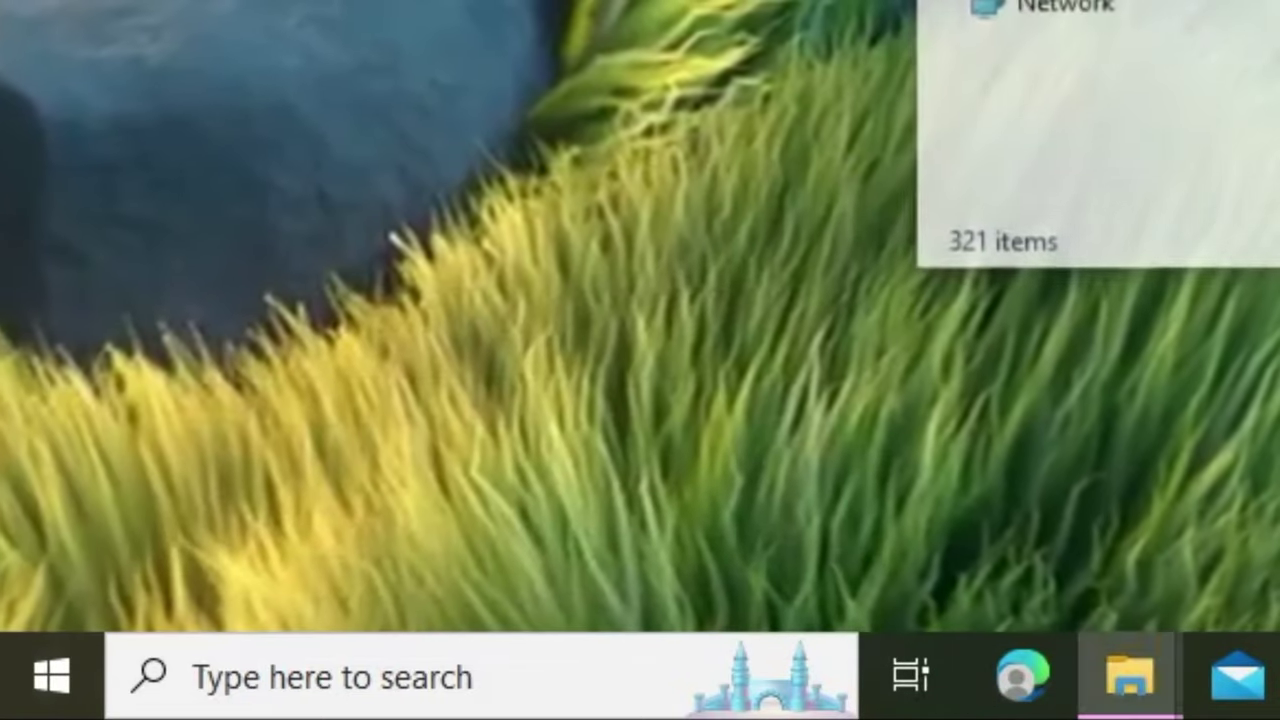
key("ctrl+a")
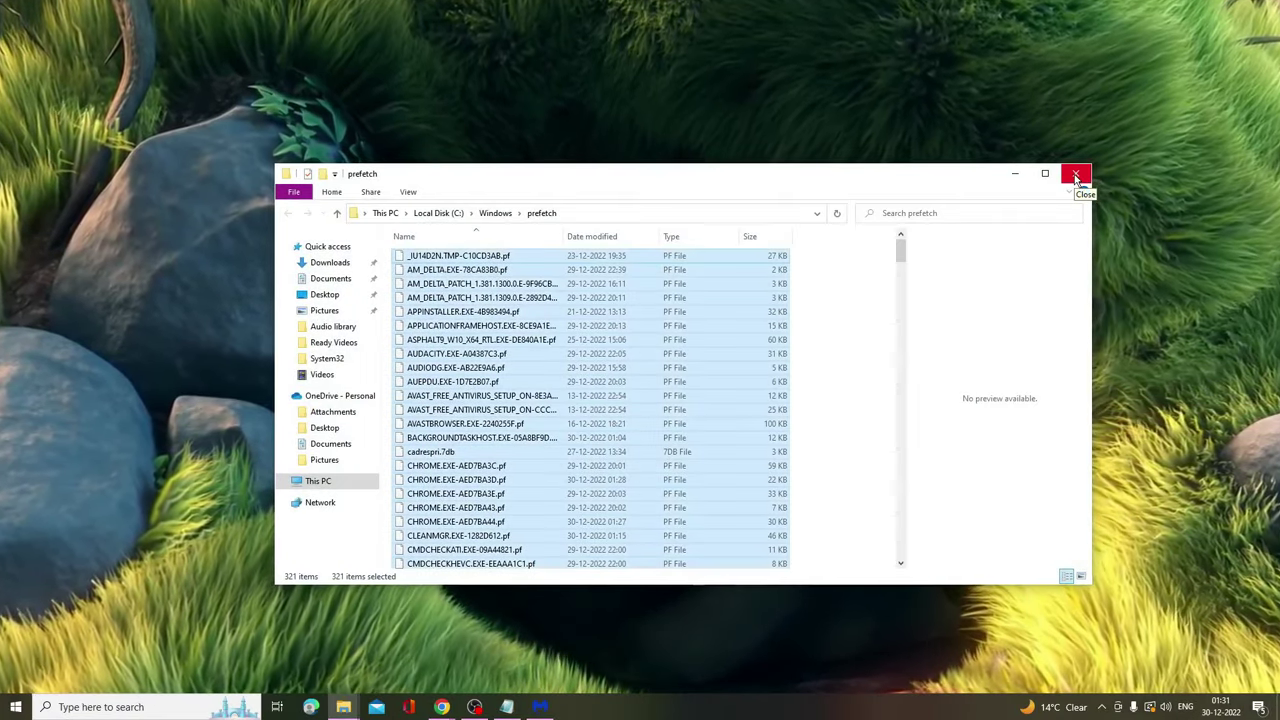
key("Delete")
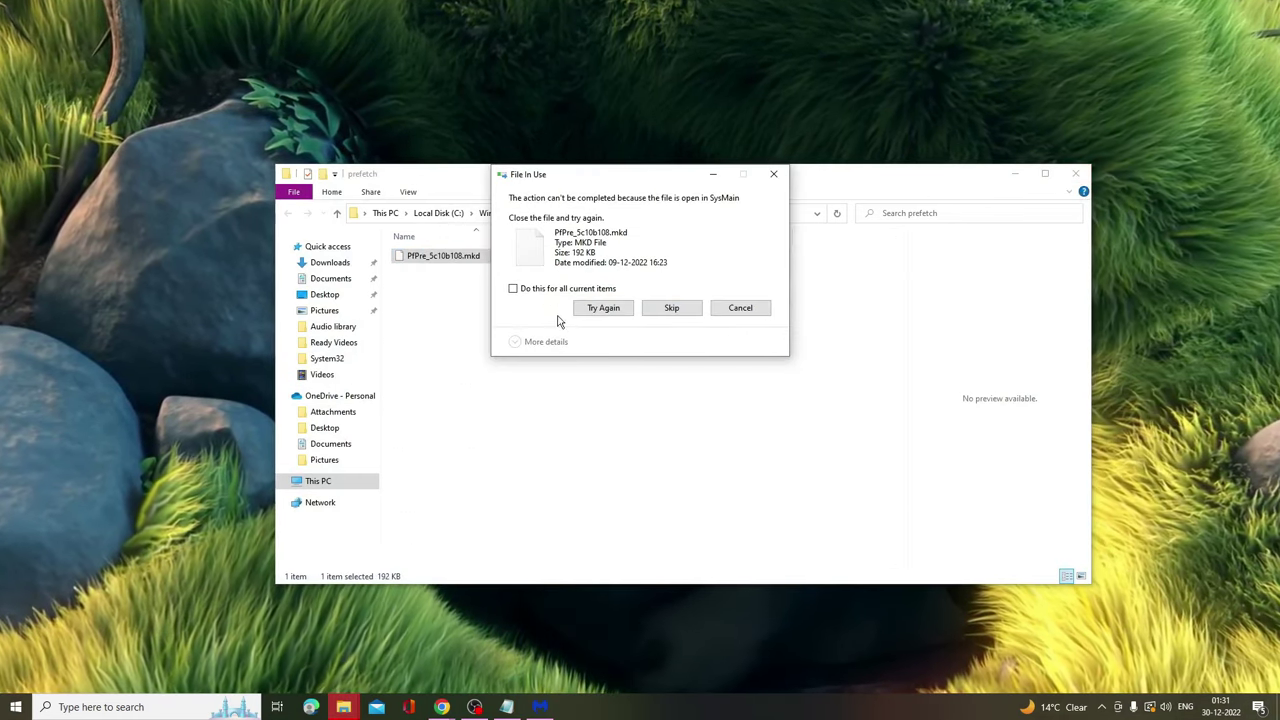
left_click(513, 288)
left_click(668, 307)
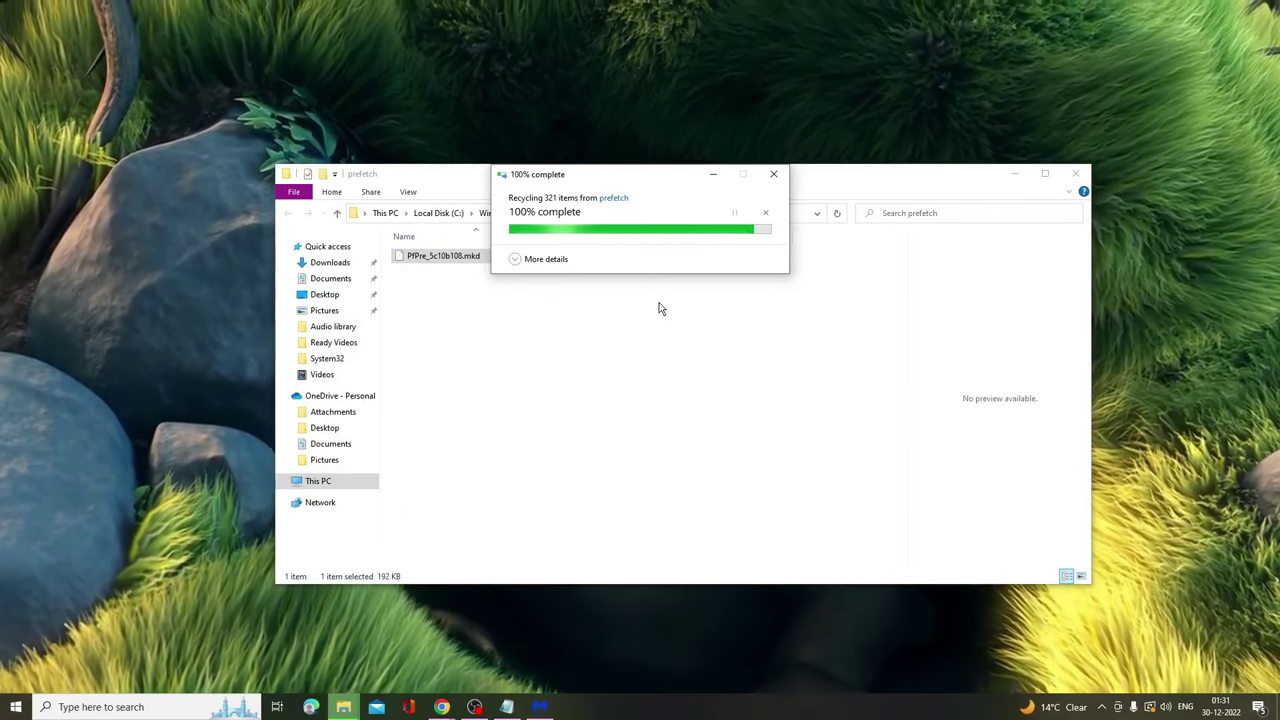
left_click(1075, 174)
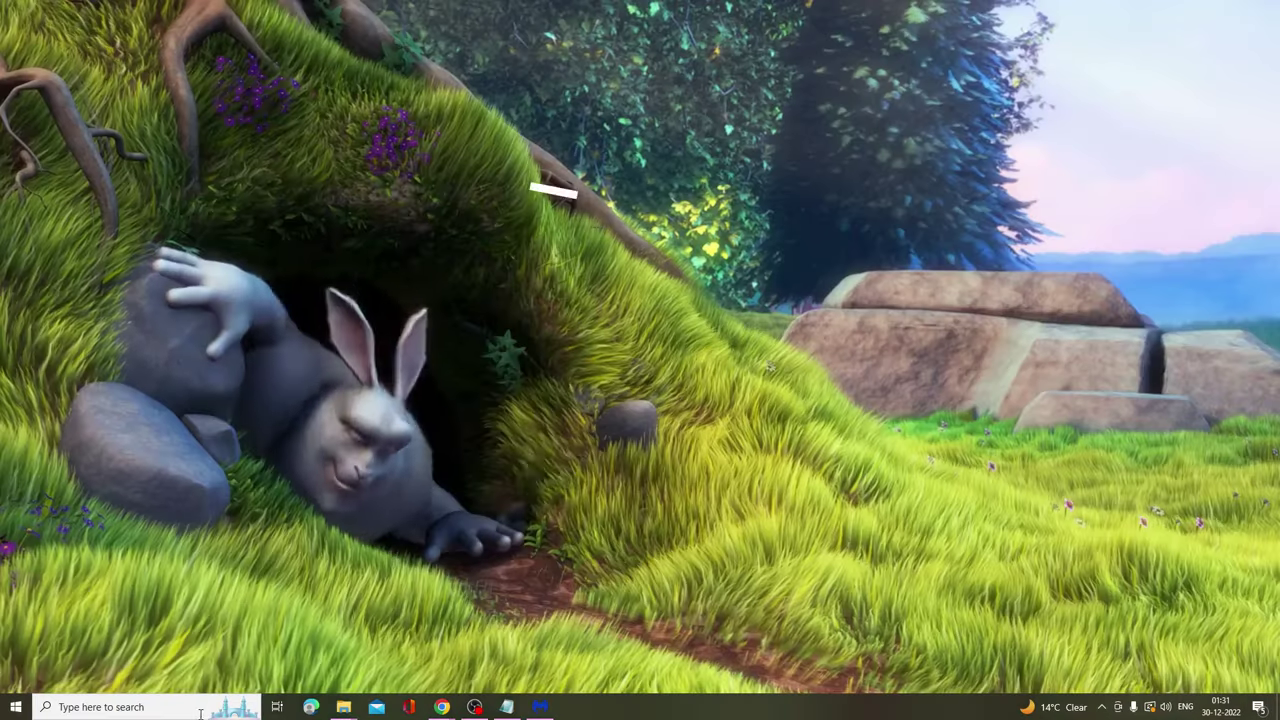
Open the Microsoft Windows Malicious Software Removal Tool through Windows search and start a full scan.
left_click(200, 714)
type("mr")
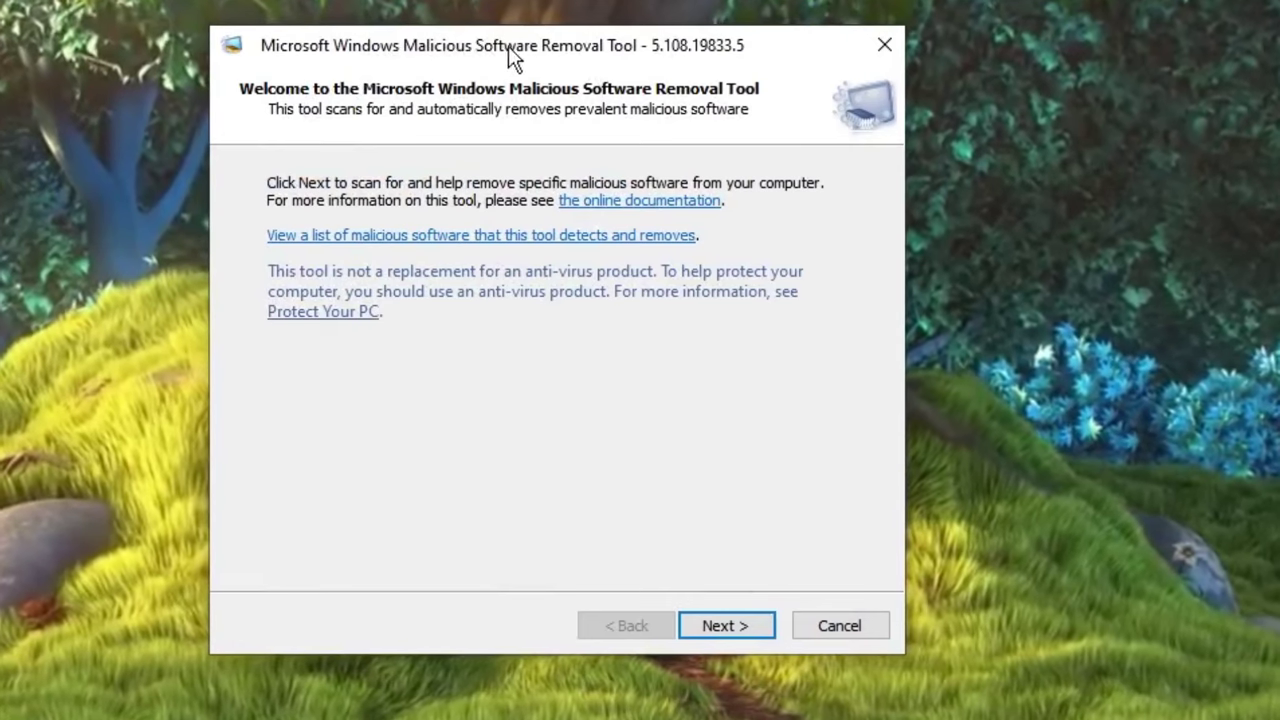
left_click_drag(597, 50, 483, 95)
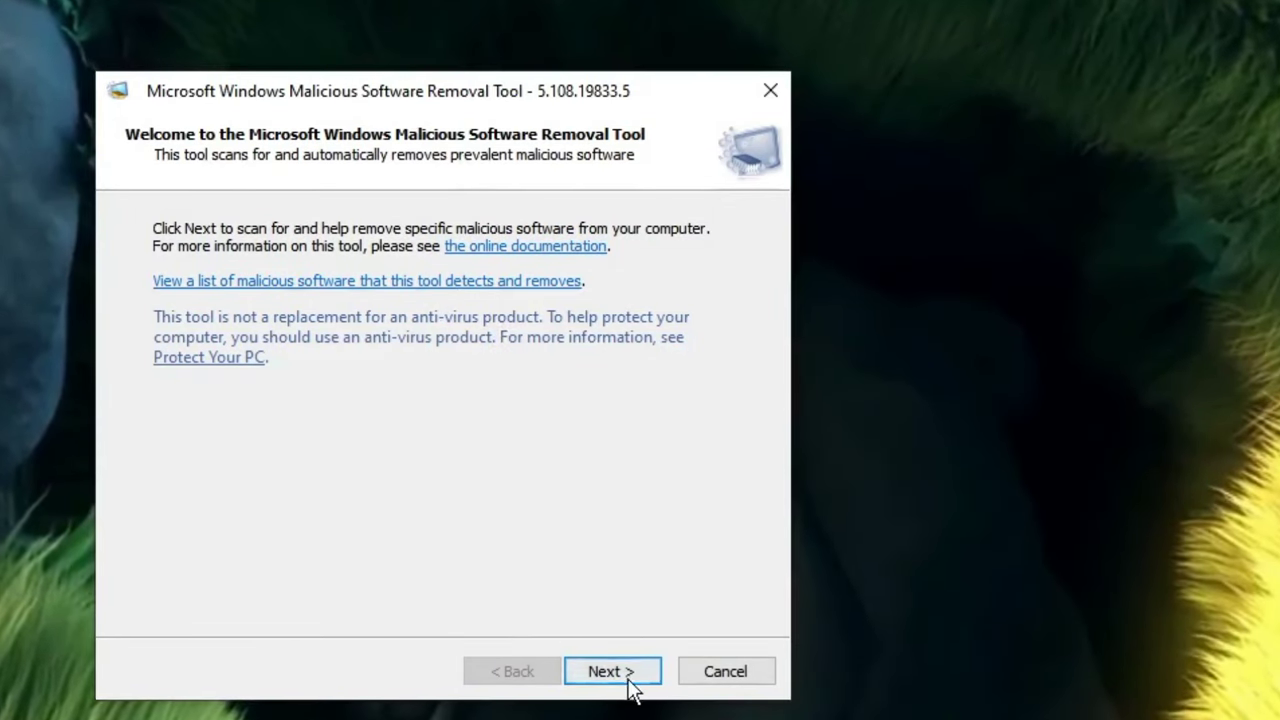
left_click(630, 673)
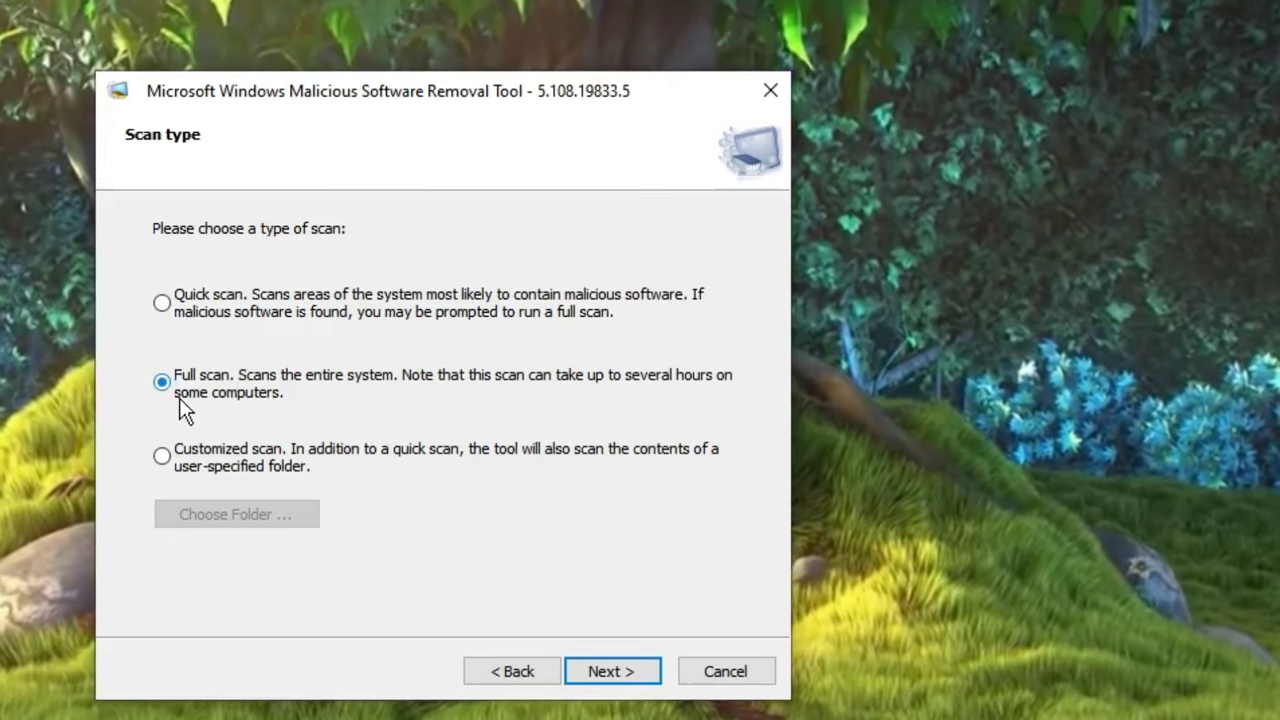
left_click(612, 671)
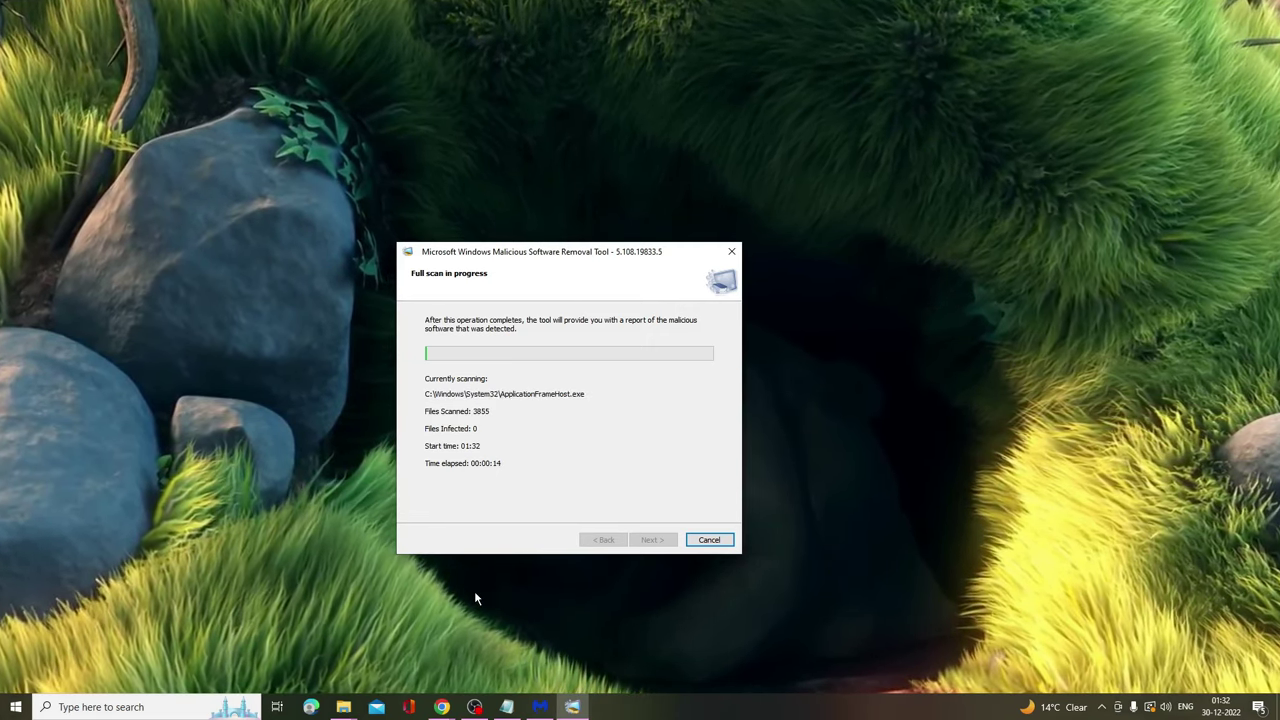
Switch to Chrome and go back from the Malwarebytes download thank-you page.
mouse_move(441, 707)
left_click(512, 640)
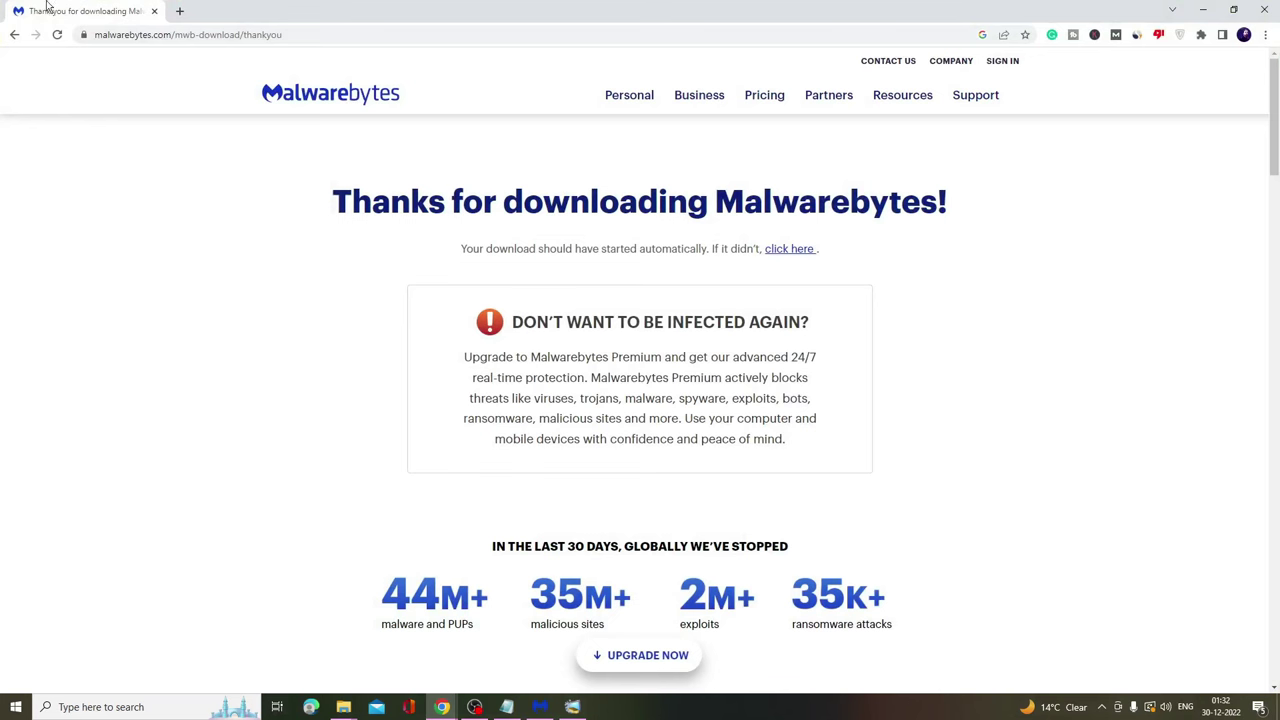
left_click(14, 34)
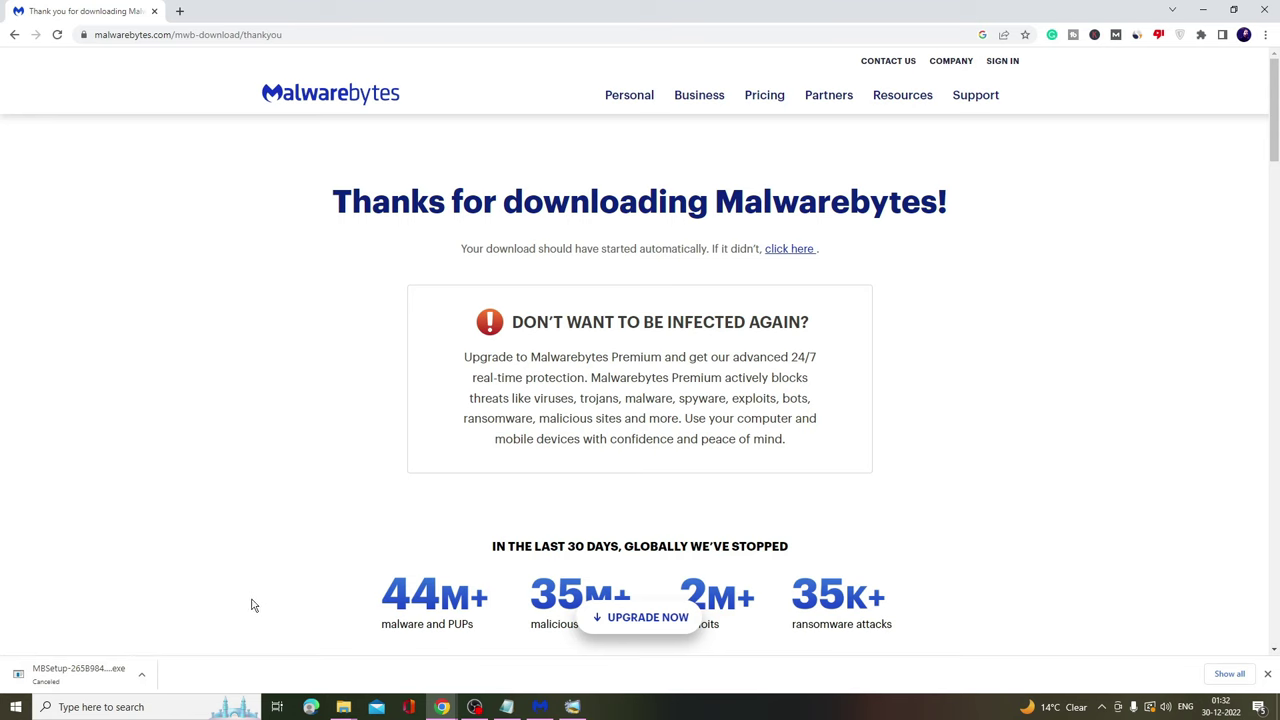
Switch to the installed Malwarebytes application and start a threat scan.
left_click(541, 705)
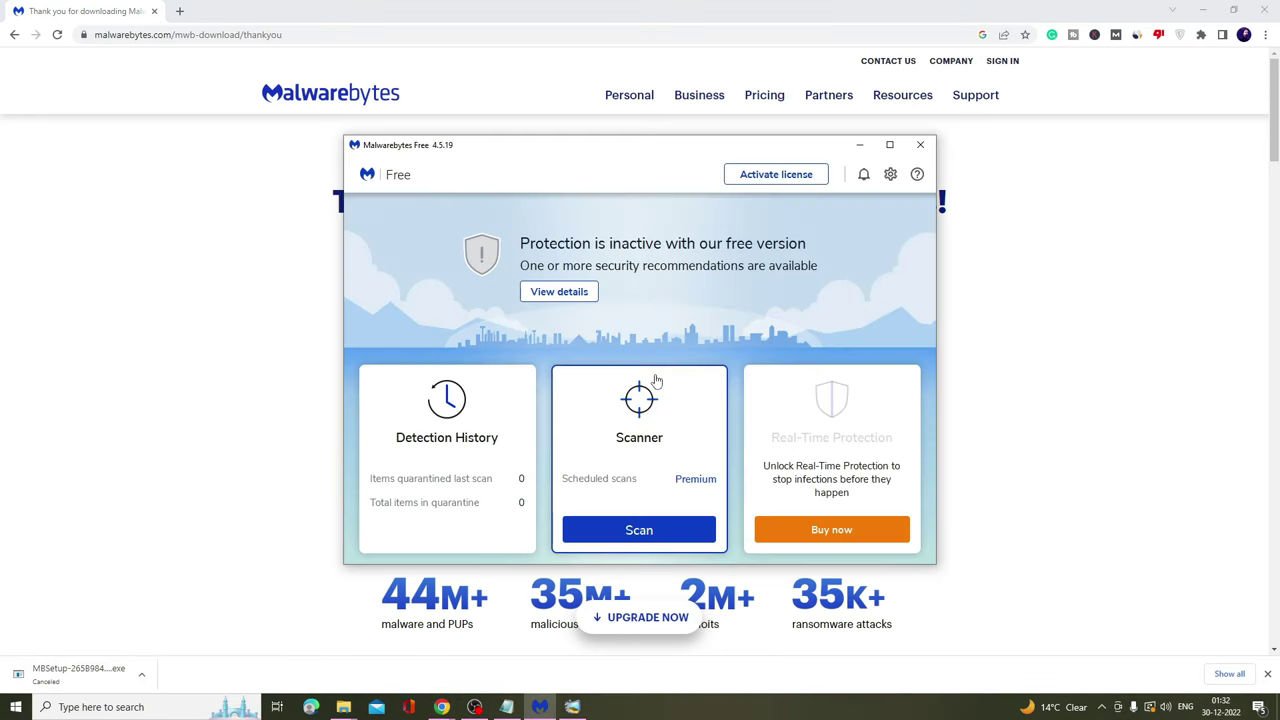
left_click(639, 530)
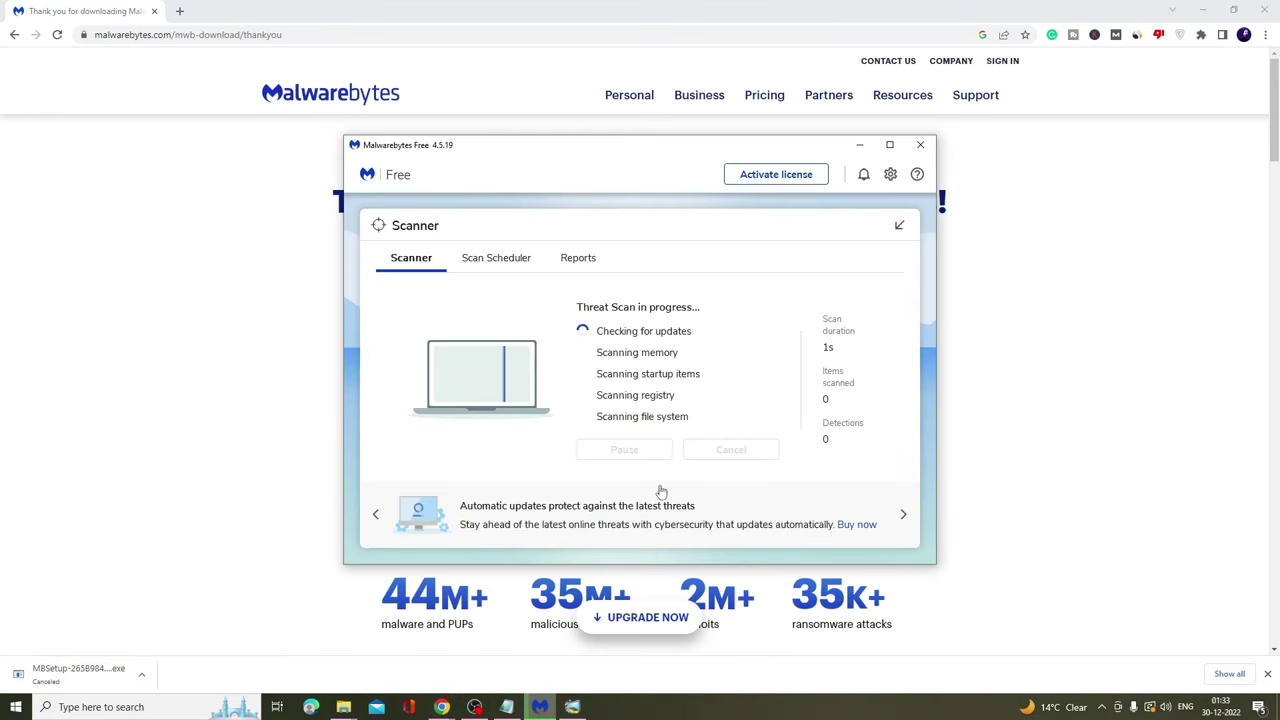